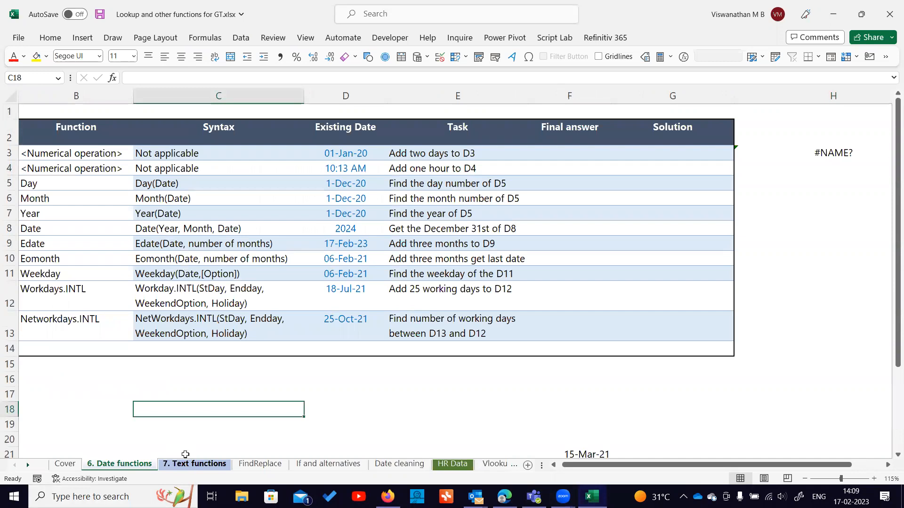
Browse through the workbook's worksheets as far as the HR Data sheet.
{"action": "left_click", "coordinate": [189, 467]}
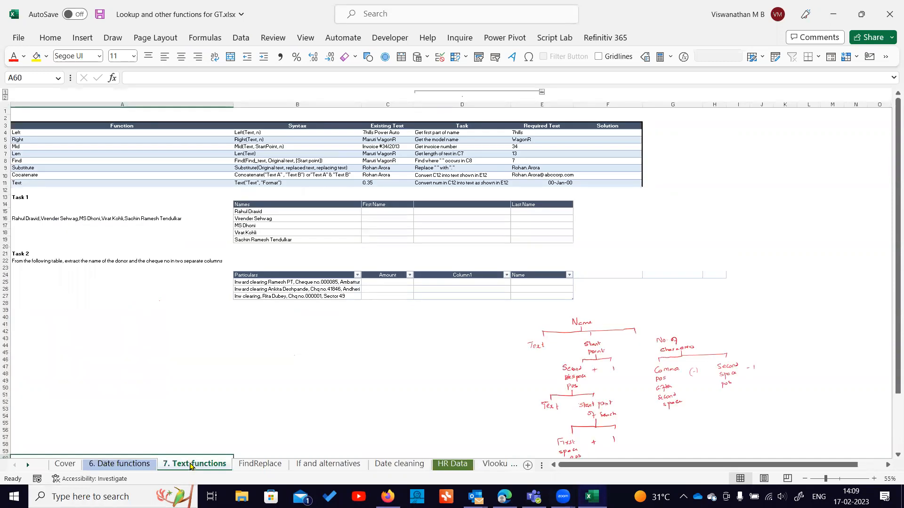
{"action": "left_click", "coordinate": [238, 464]}
{"action": "left_click", "coordinate": [309, 469]}
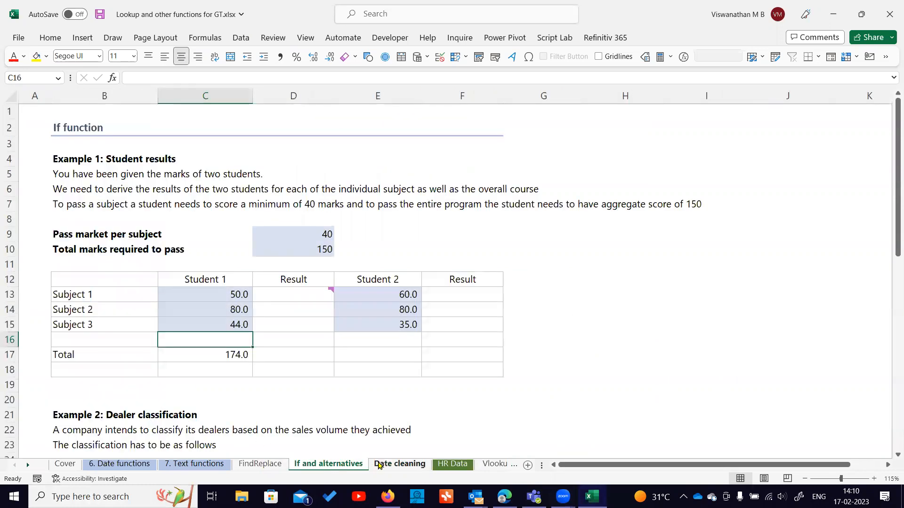
{"action": "left_click", "coordinate": [376, 465]}
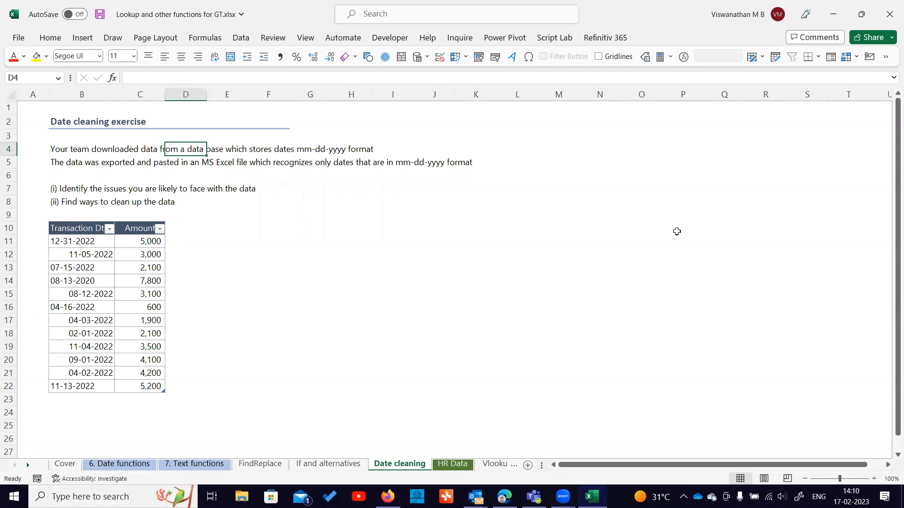
{"action": "left_click", "coordinate": [447, 469]}
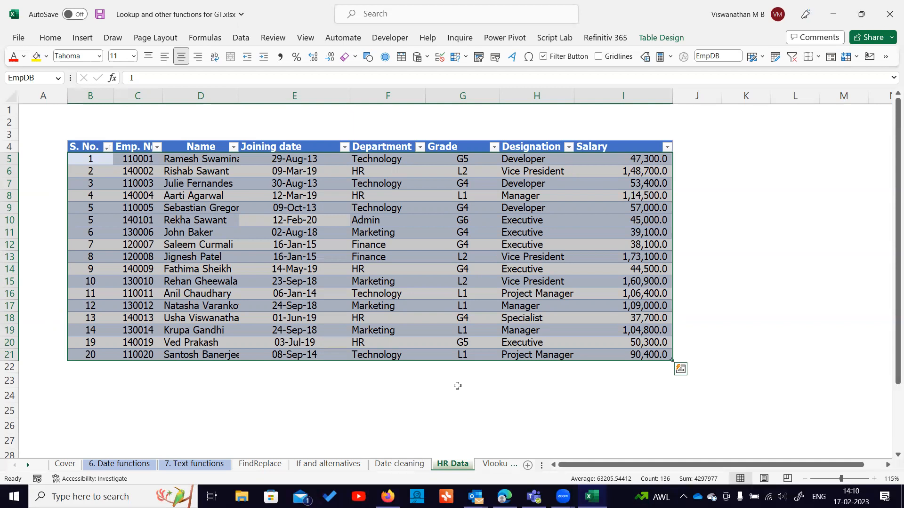
Examine the employee table on the HR Data sheet, its ranges and its table name.
{"action": "left_click", "coordinate": [273, 257]}
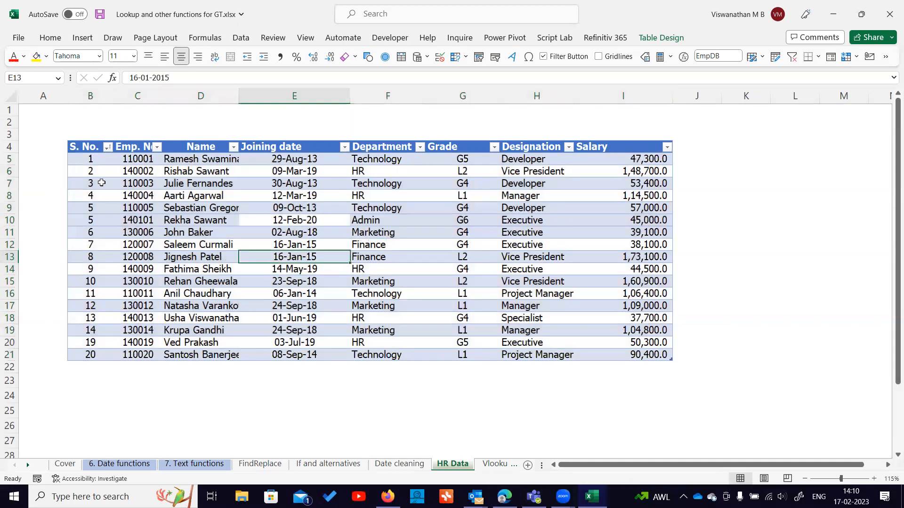
{"action": "left_click_drag", "start_coordinate": [139, 158], "coordinate": [656, 355]}
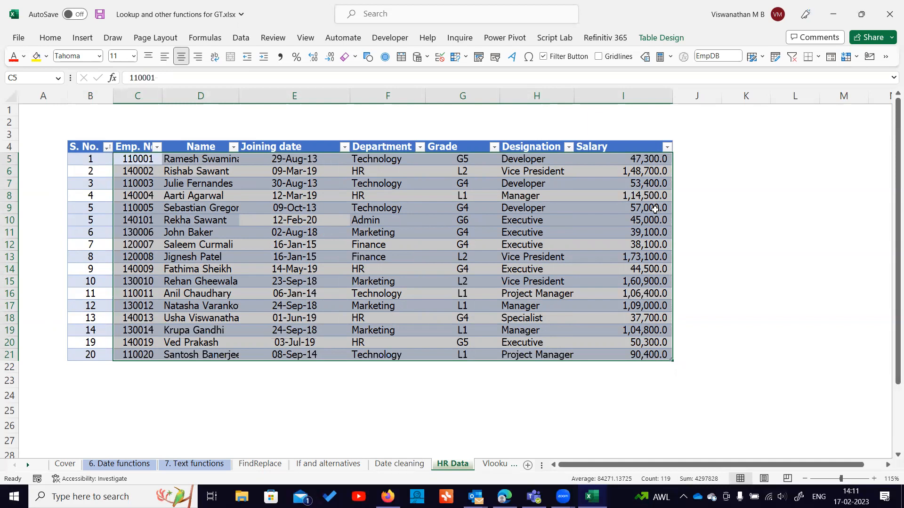
{"action": "left_click", "coordinate": [495, 218]}
{"action": "left_click_drag", "start_coordinate": [87, 140], "coordinate": [665, 357]}
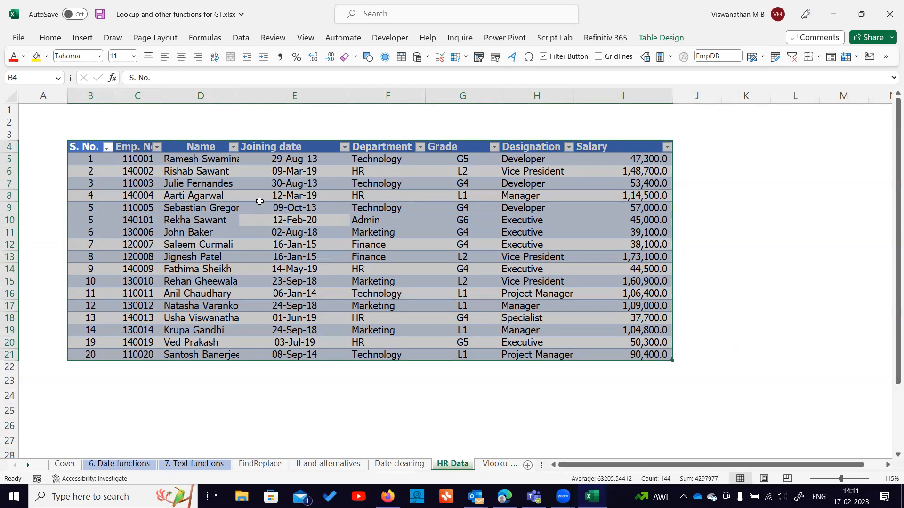
{"action": "left_click", "coordinate": [644, 208]}
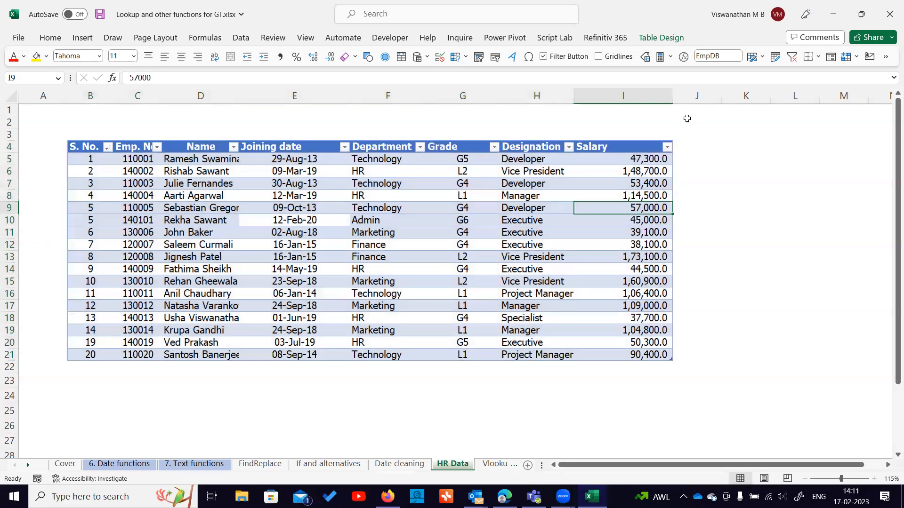
{"action": "left_click", "coordinate": [729, 57]}
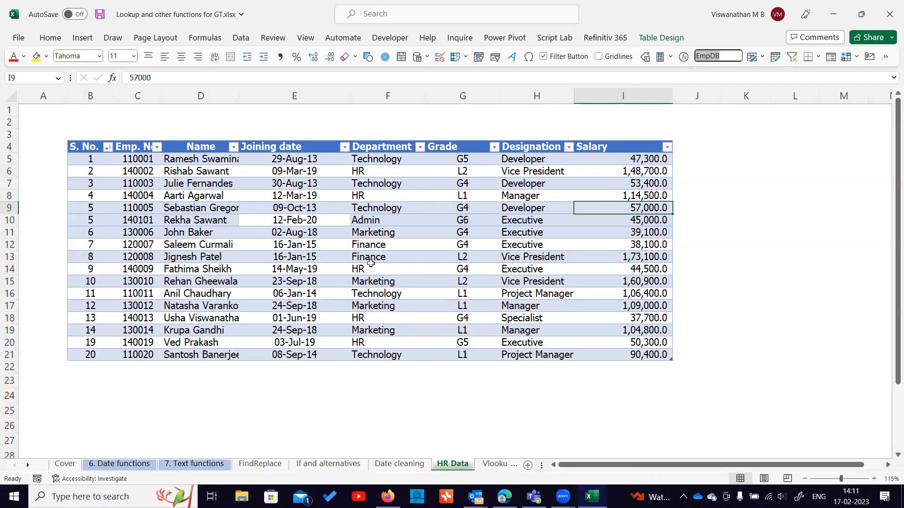
{"action": "left_click_drag", "start_coordinate": [264, 233], "coordinate": [688, 274]}
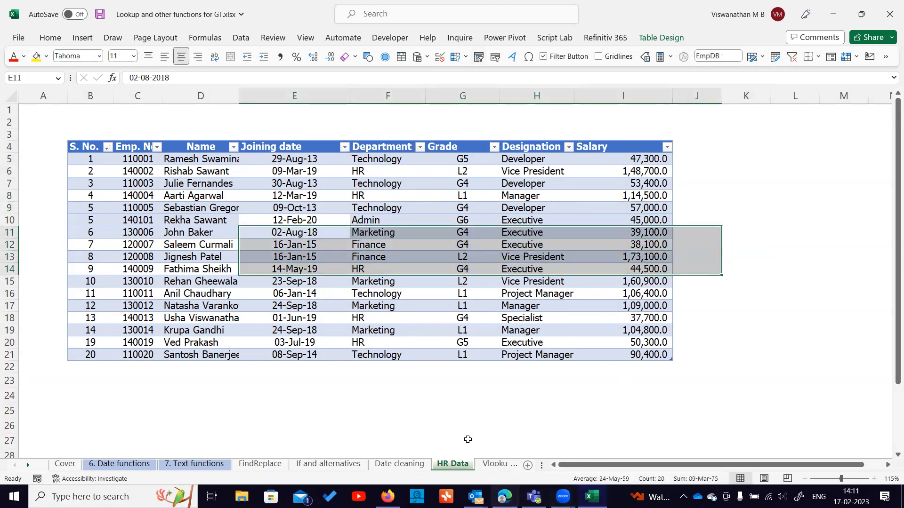
Open the Vlookup, Sumifs, etc sheet and review the Exercise 1 lookup table.
{"action": "left_click", "coordinate": [494, 464]}
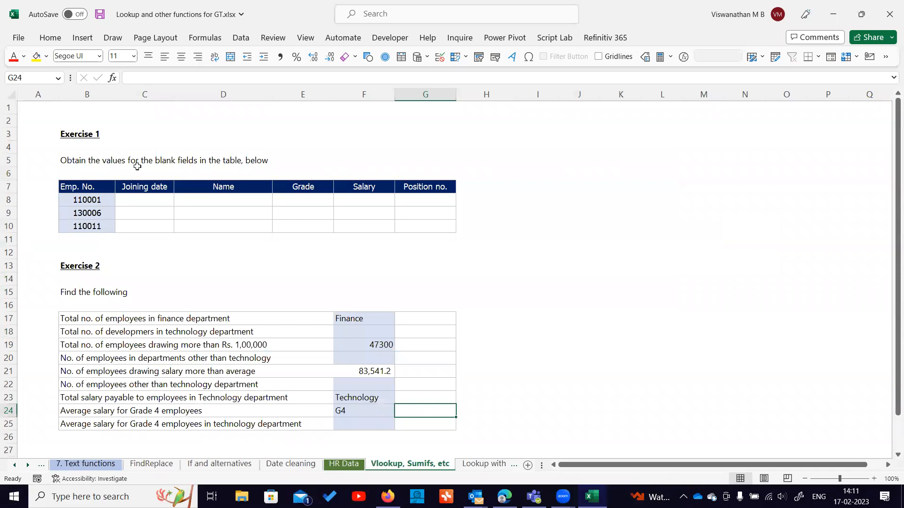
{"action": "left_click", "coordinate": [102, 197]}
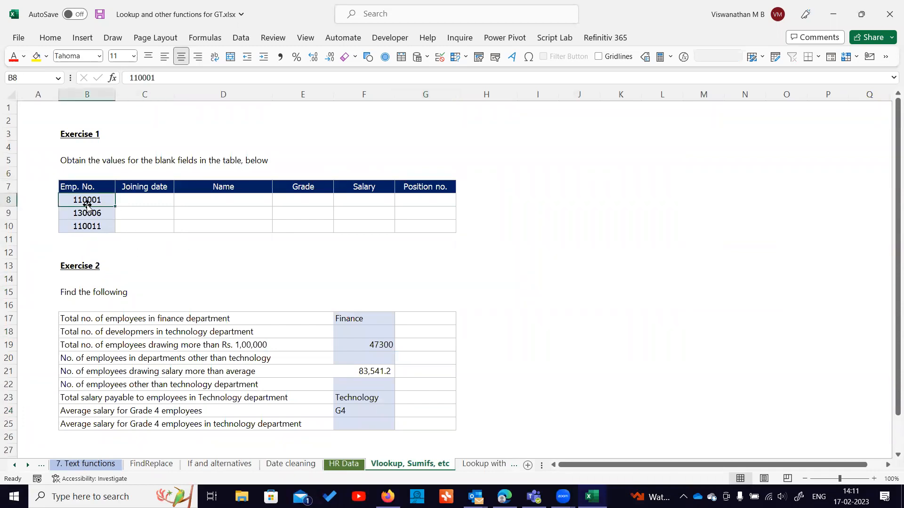
{"action": "left_click", "coordinate": [152, 198]}
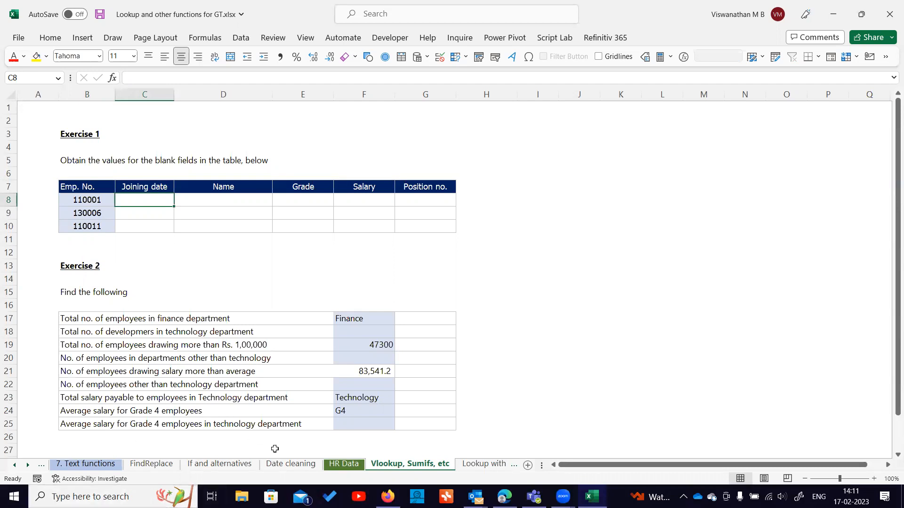
{"action": "left_click", "coordinate": [346, 465]}
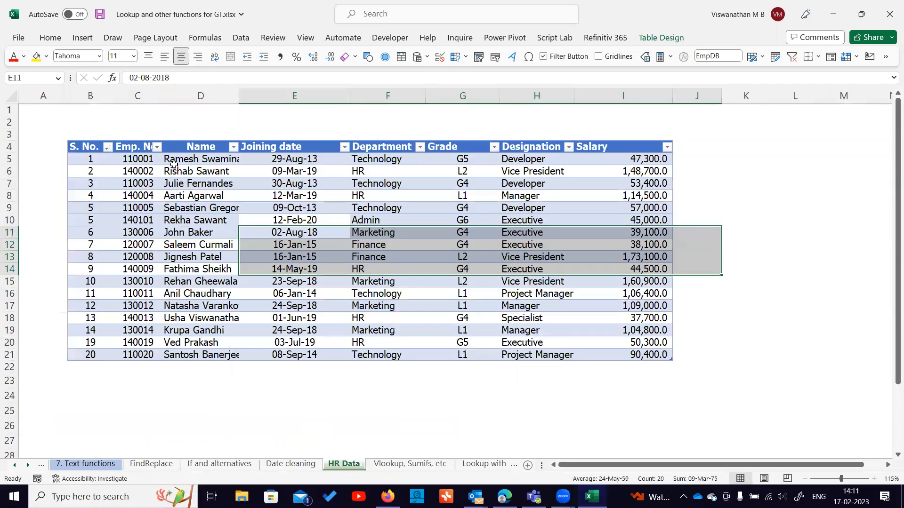
{"action": "left_click", "coordinate": [201, 159]}
{"action": "key", "text": "ctrl+c"}
{"action": "left_click", "coordinate": [372, 465]}
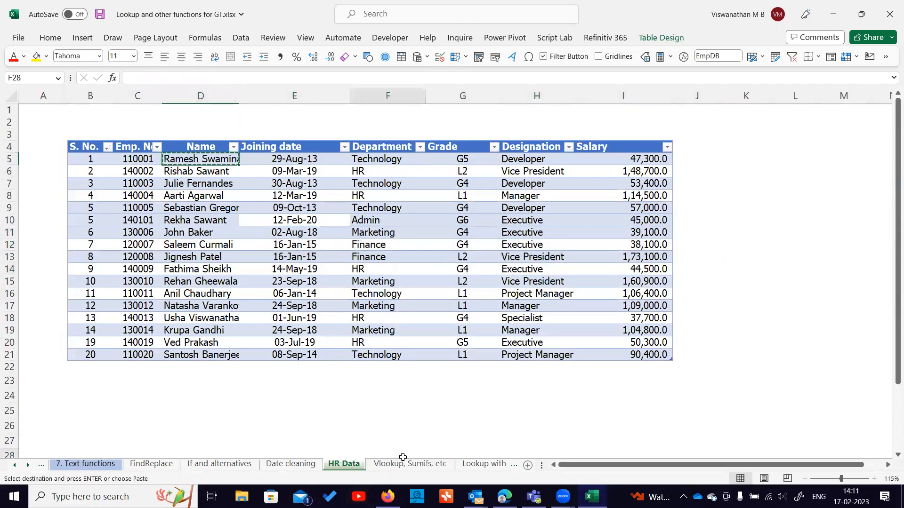
{"action": "left_click", "coordinate": [217, 202]}
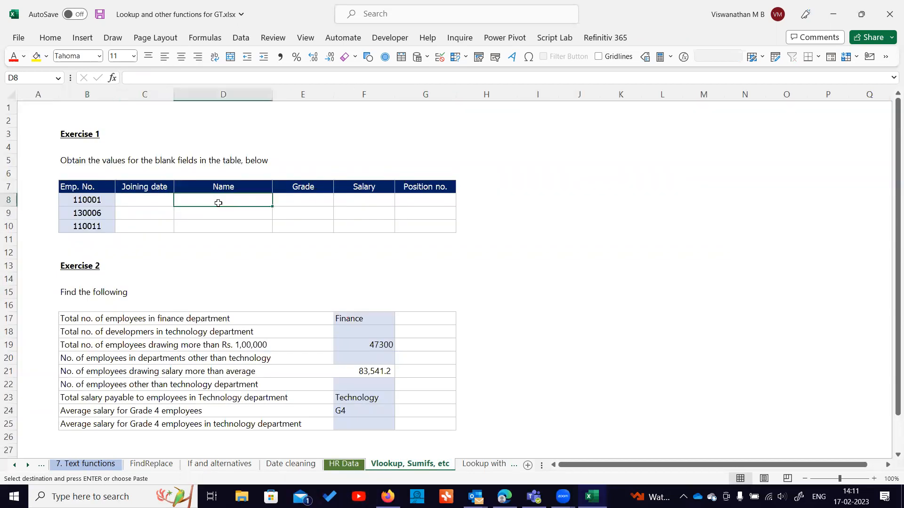
{"action": "key", "text": "alt+e"}
{"action": "key", "text": "a"}
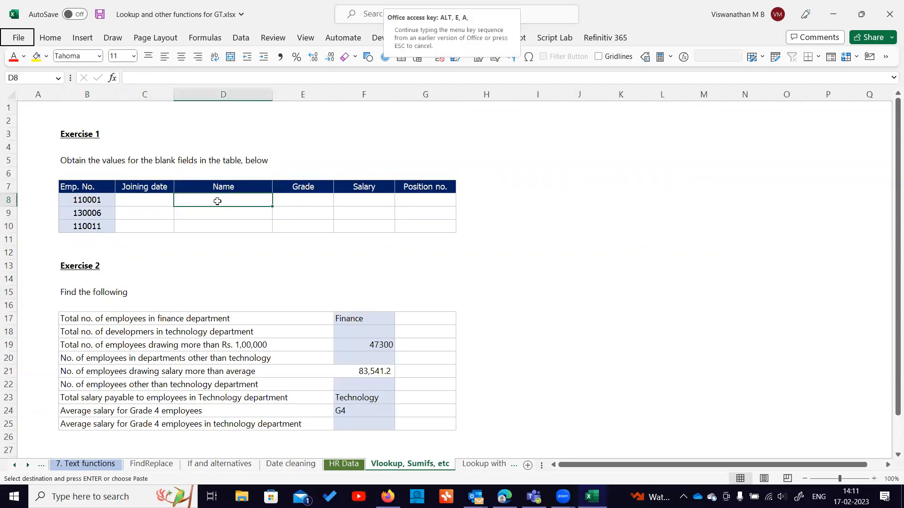
{"action": "right_click", "coordinate": [217, 202]}
{"action": "left_click", "coordinate": [261, 207]}
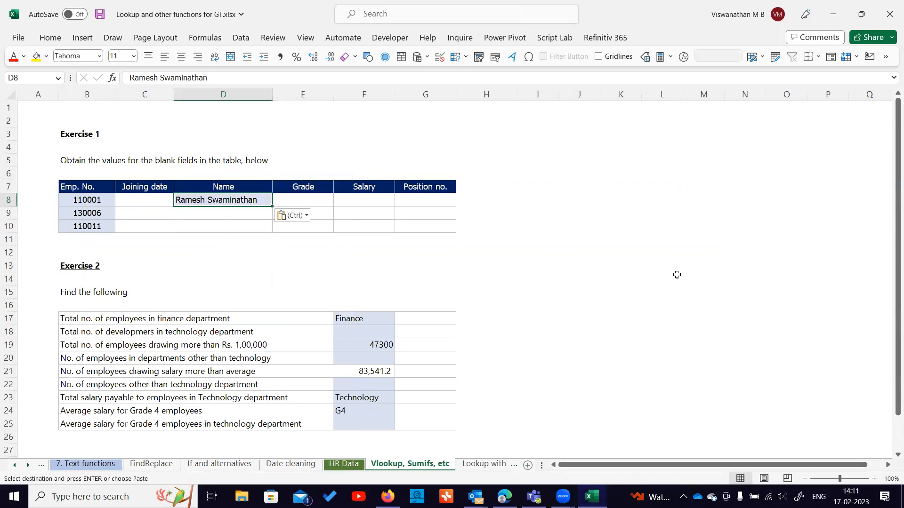
{"action": "key", "text": "ctrl+z"}
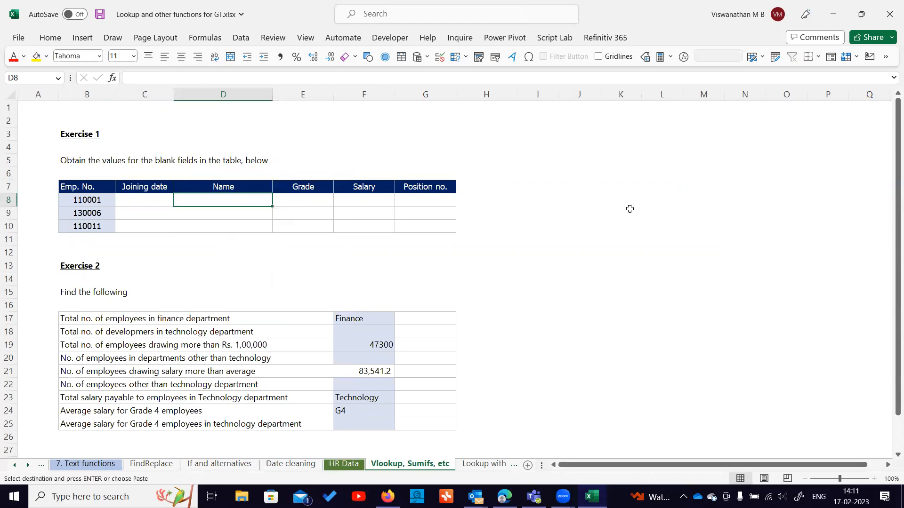
Link employee 110001's joining date cell to the matching joining date on the HR Data sheet.
{"action": "left_click", "coordinate": [132, 203]}
{"action": "type", "text": "="}
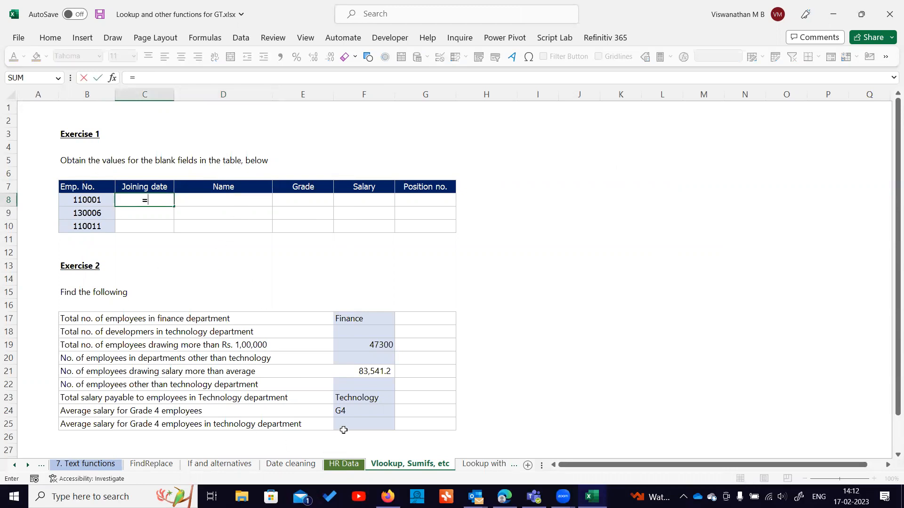
{"action": "left_click", "coordinate": [343, 464]}
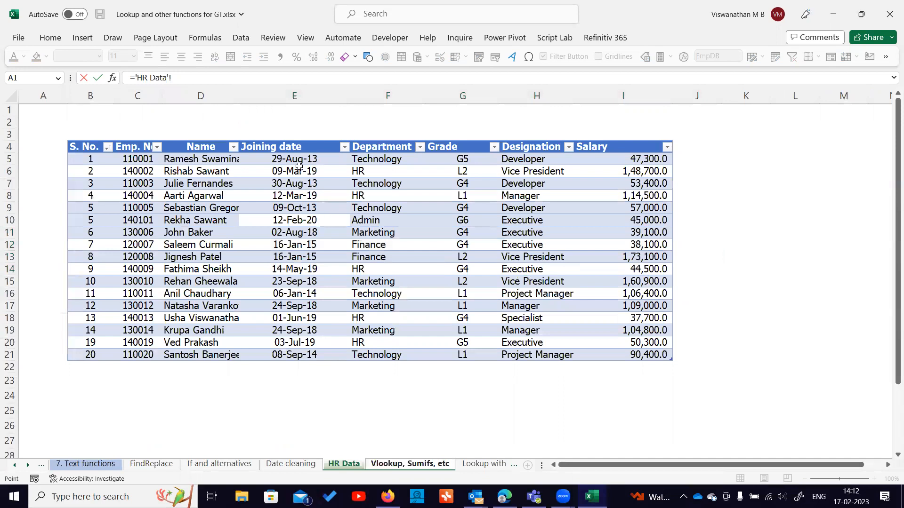
{"action": "left_click", "coordinate": [312, 157]}
{"action": "key", "text": "Return"}
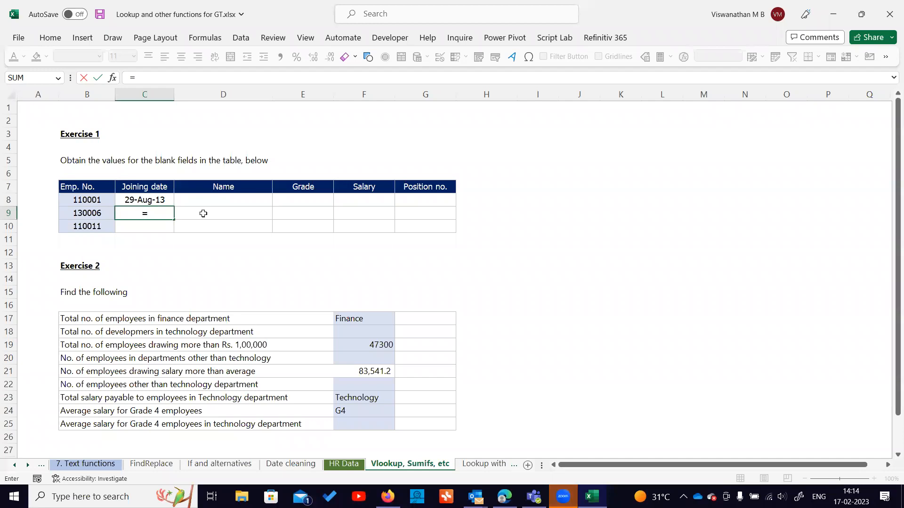
Link employee 130006's joining date cell to the matching joining date on the HR Data sheet.
{"action": "left_click", "coordinate": [221, 147]}
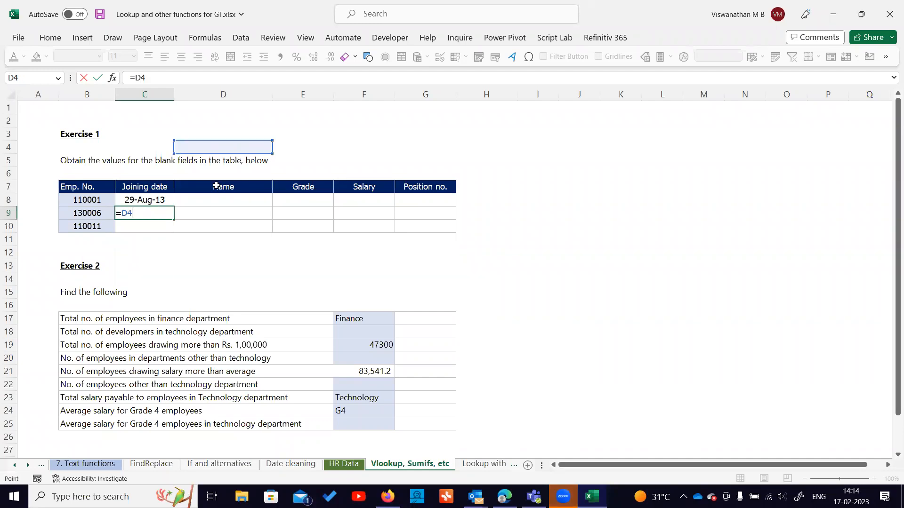
{"action": "key", "text": "BackSpace"}
{"action": "key", "text": "BackSpace"}
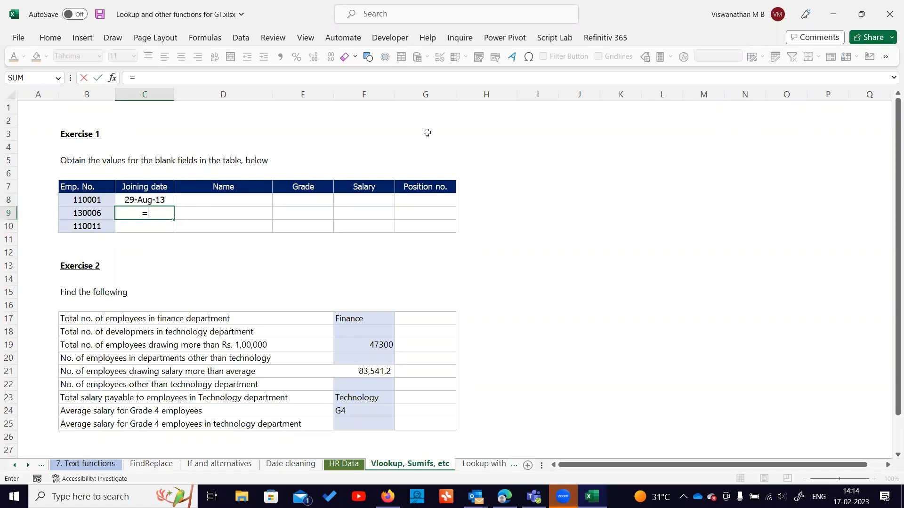
{"action": "key", "text": "ctrl+Page_Up"}
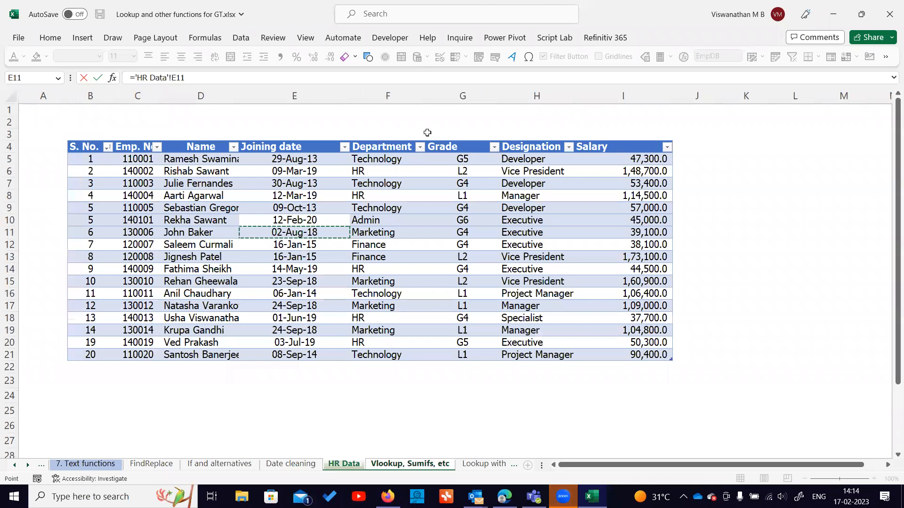
{"action": "key", "text": "Escape"}
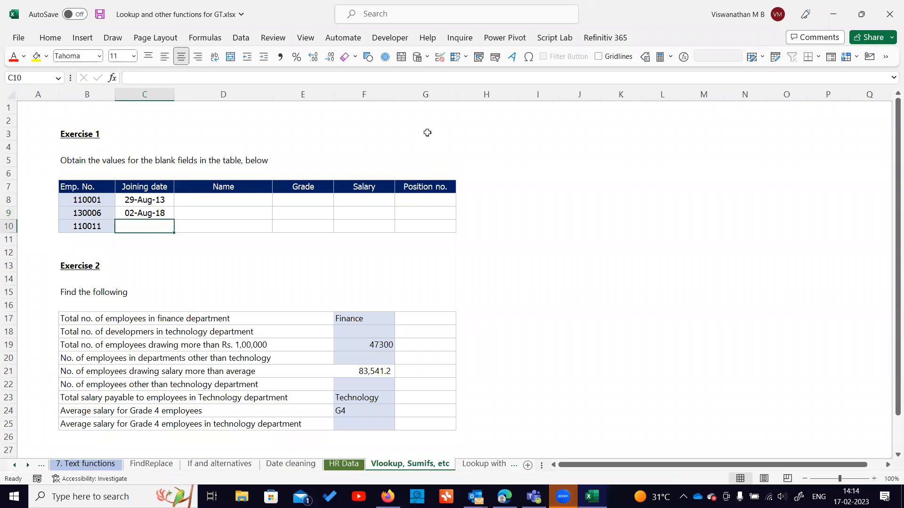
Clear both linked joining date cells in Exercise 1.
{"action": "key", "text": "Up"}
{"action": "key", "text": "shift+Up"}
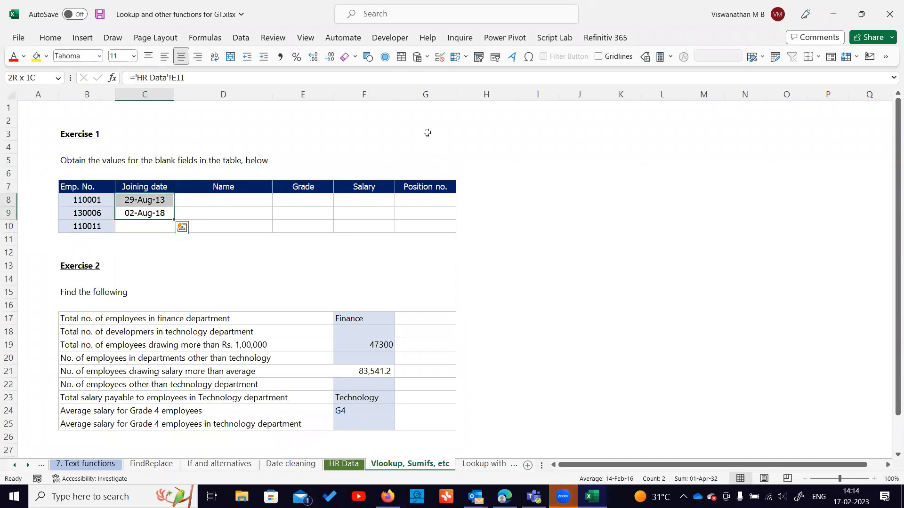
{"action": "key", "text": "Delete"}
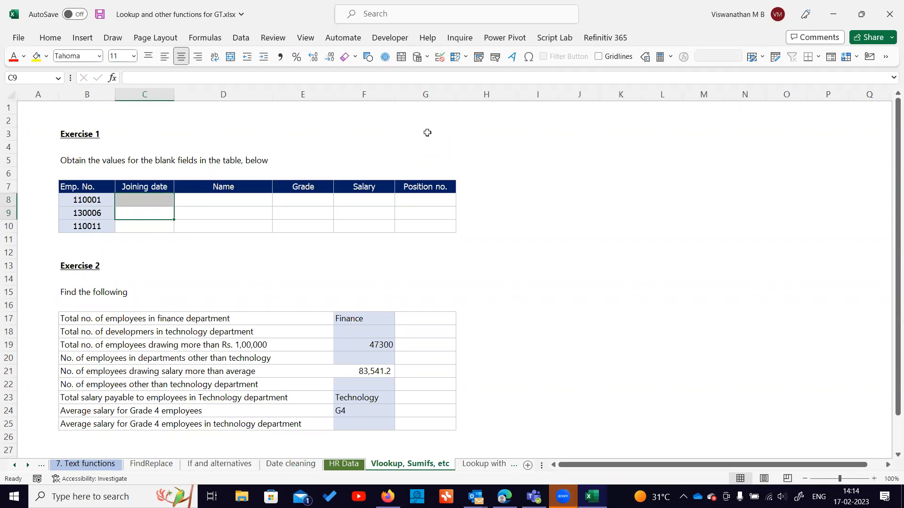
Start an INDEX formula in employee 110001's joining date cell, selecting the EmpDB table's Emp. No. column as array.
{"action": "key", "text": "Up"}
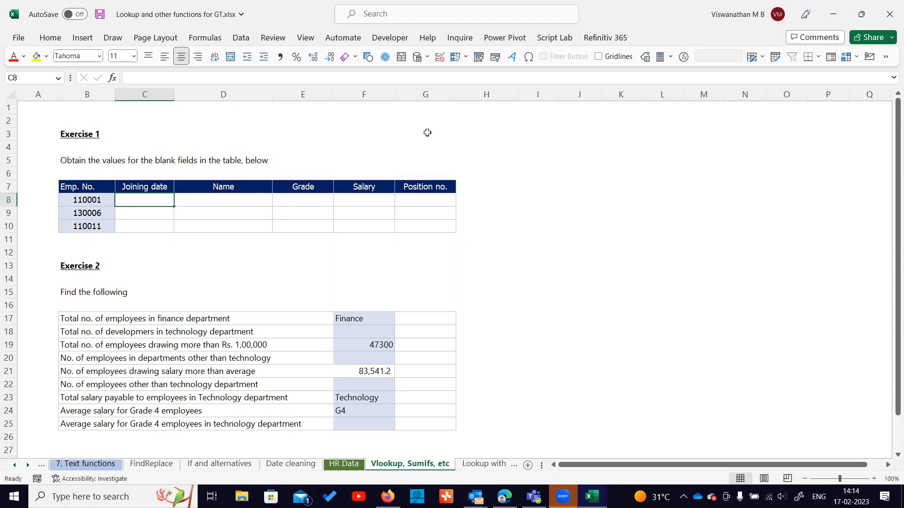
{"action": "type", "text": "="}
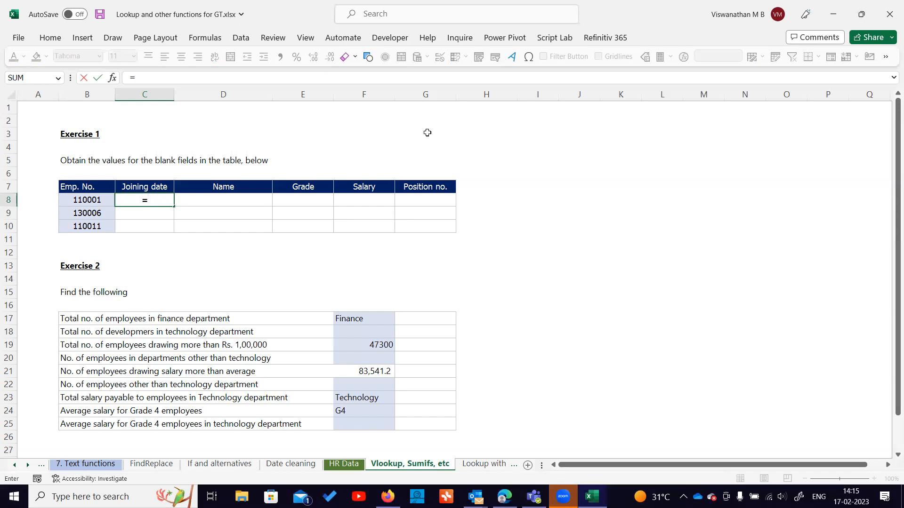
{"action": "type", "text": "ind"}
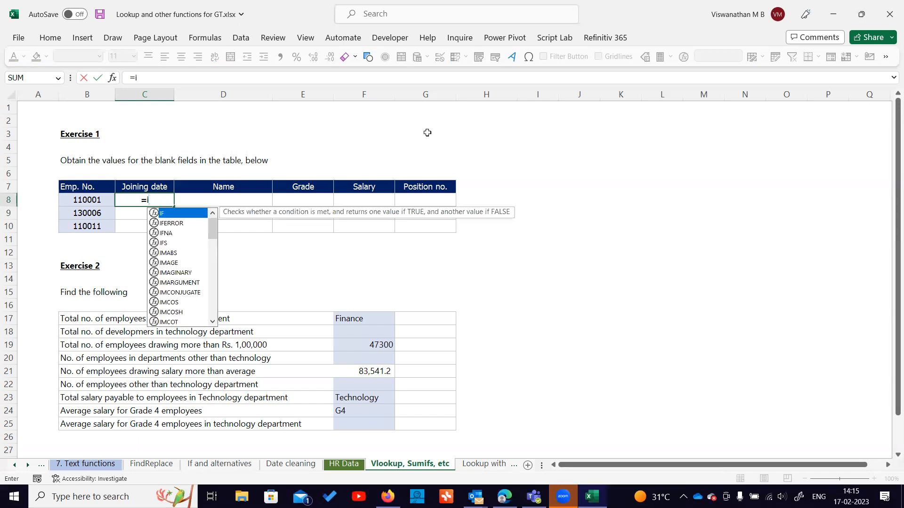
{"action": "key", "text": "BackSpace"}
{"action": "key", "text": "BackSpace"}
{"action": "key", "text": "BackSpace"}
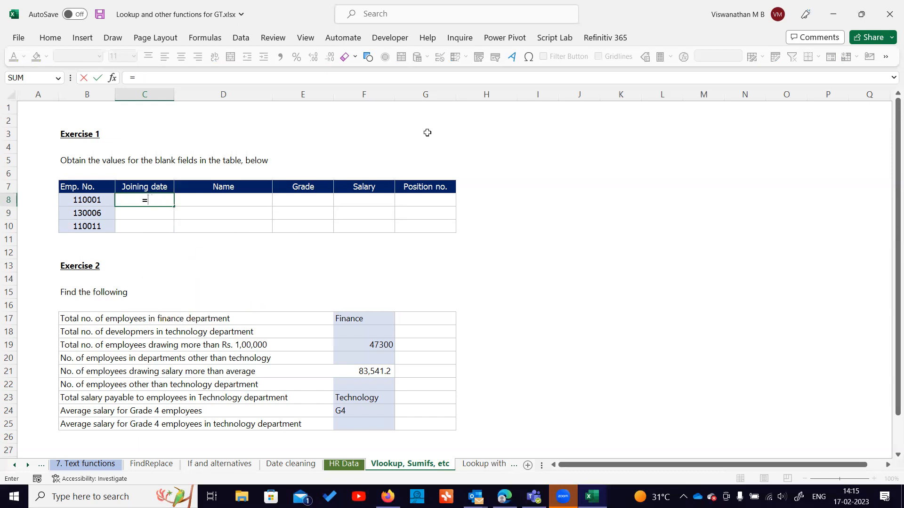
{"action": "type", "text": "index"}
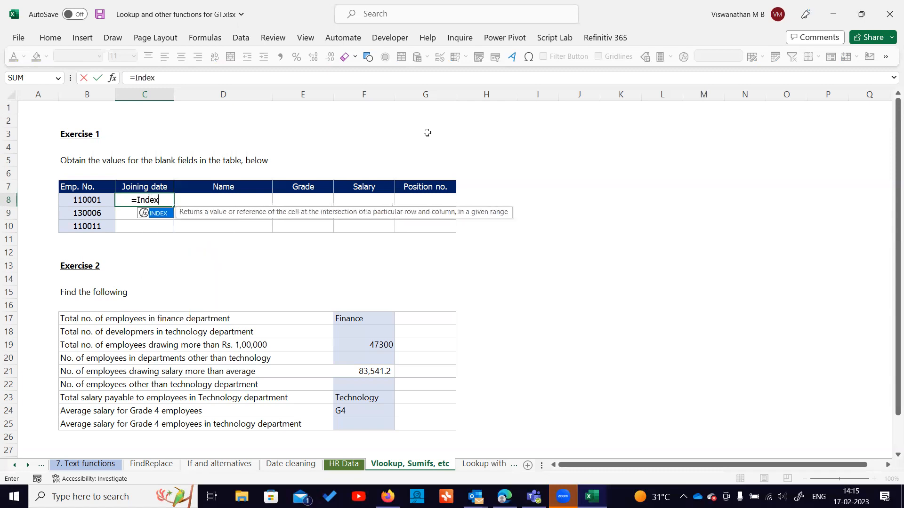
{"action": "key", "text": "Tab"}
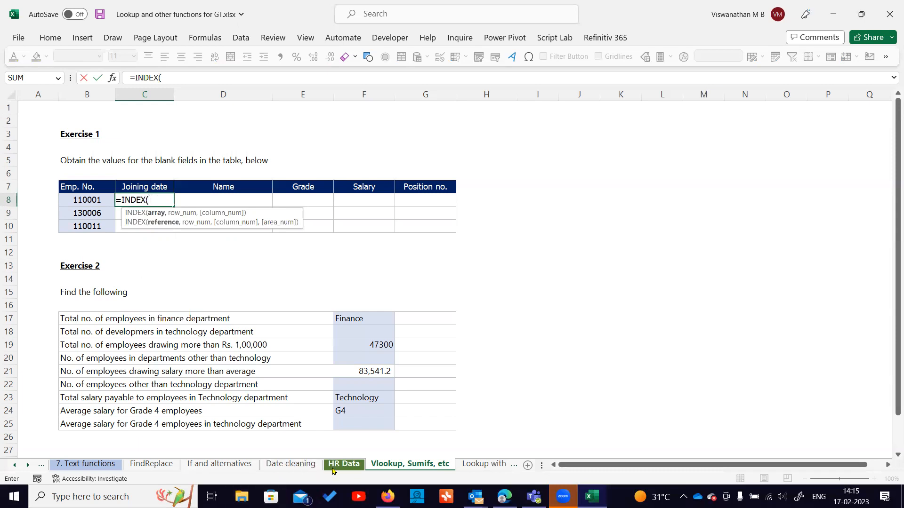
{"action": "left_click_drag", "start_coordinate": [151, 158], "coordinate": [146, 355]}
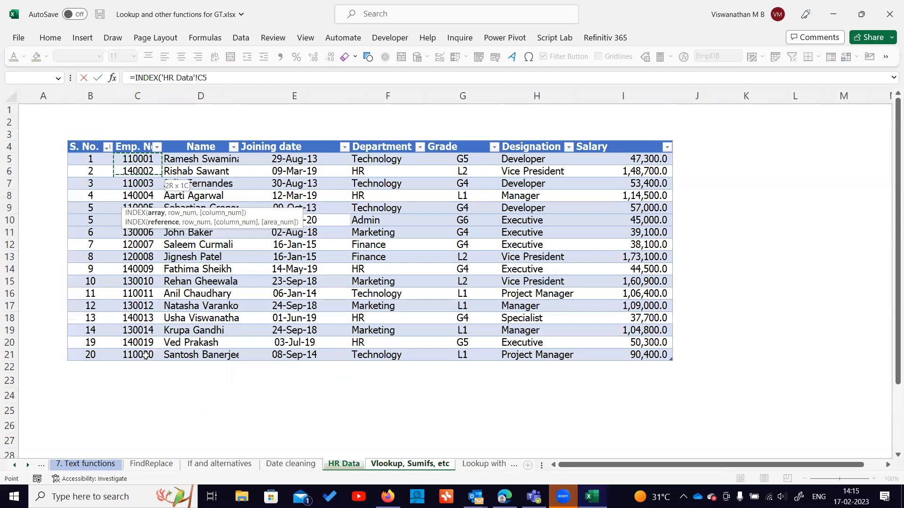
{"action": "key", "text": "ctrl+shift+Down"}
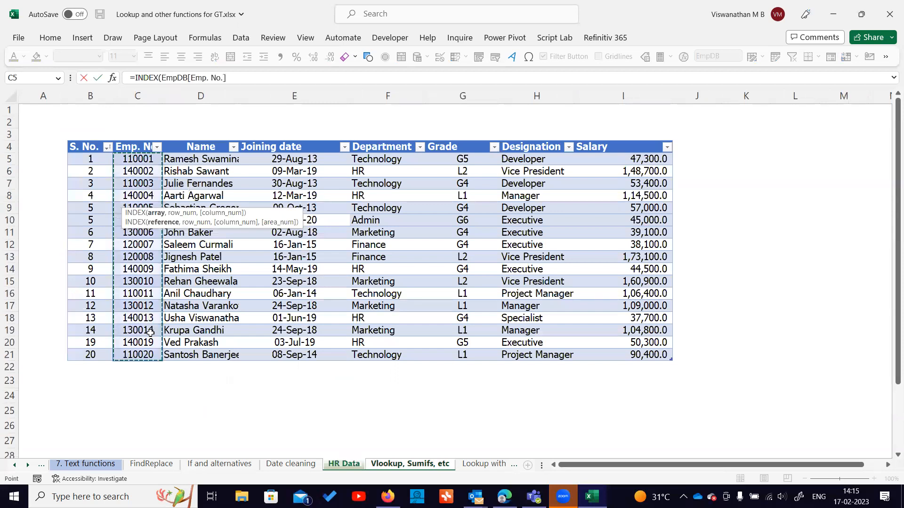